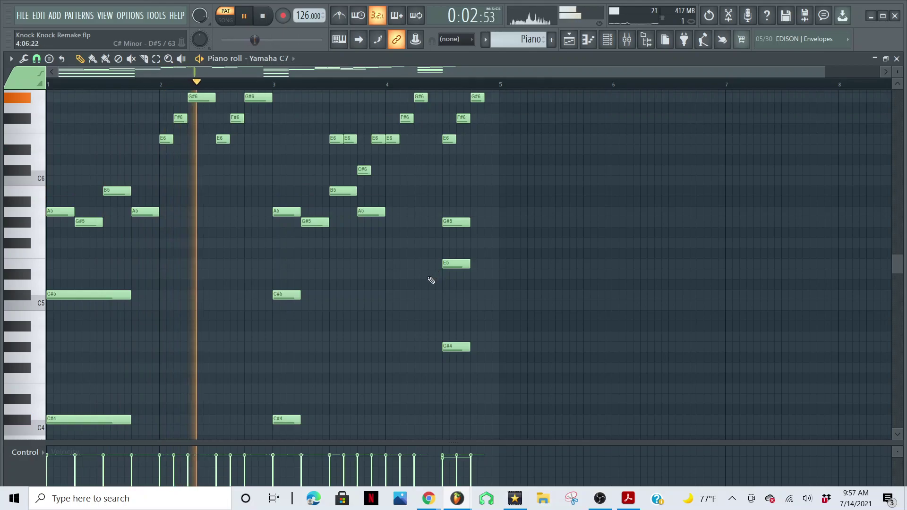
# Collapse the control lane and examine the playing Piano pattern's notes down to C3, stopping playback at the end.
pyautogui.moveTo(413, 442); pyautogui.dragTo(410, 483)
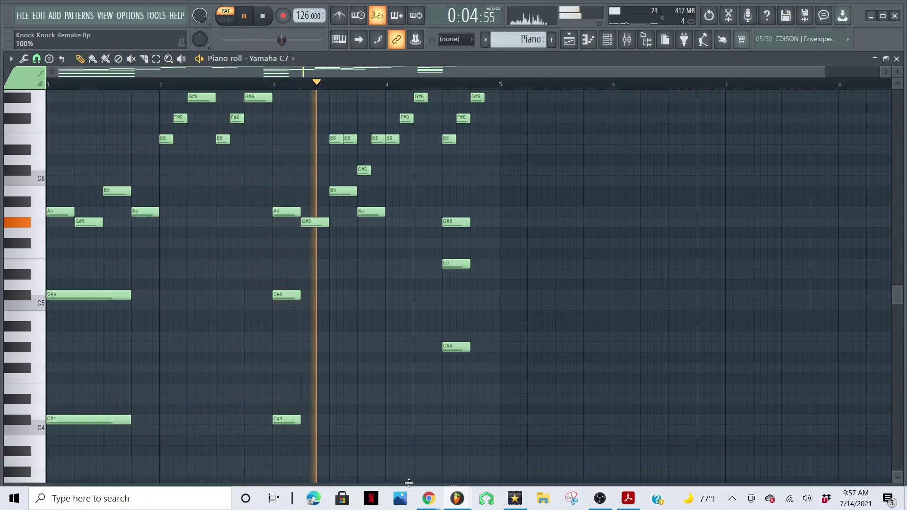
pyautogui.scroll(-4, 403, 409)
pyautogui.scroll(-1, 405, 406)
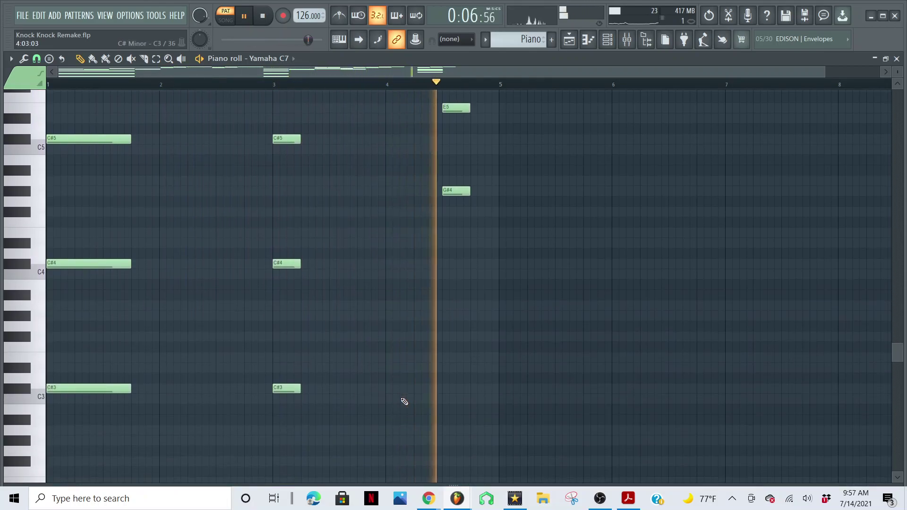
pyautogui.scroll(4, 404, 401)
pyautogui.scroll(2, 405, 401)
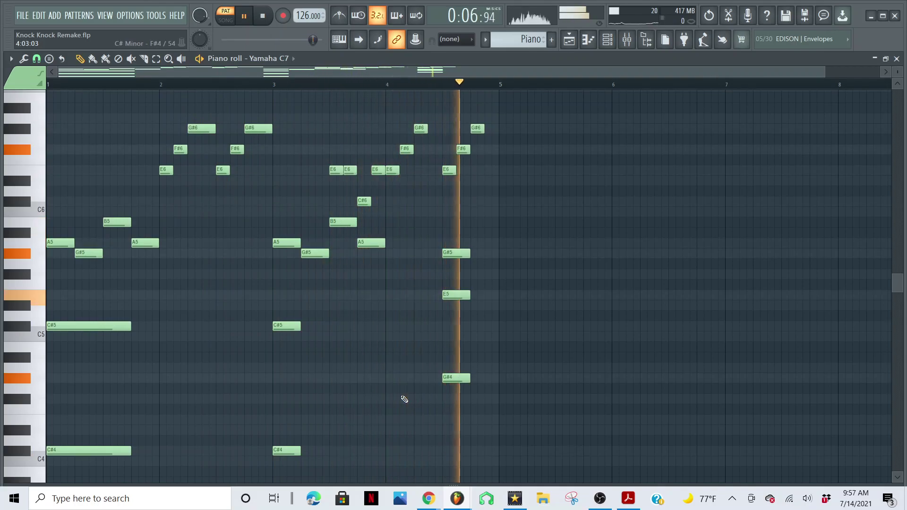
pyautogui.press('space')
pyautogui.click(525, 40)
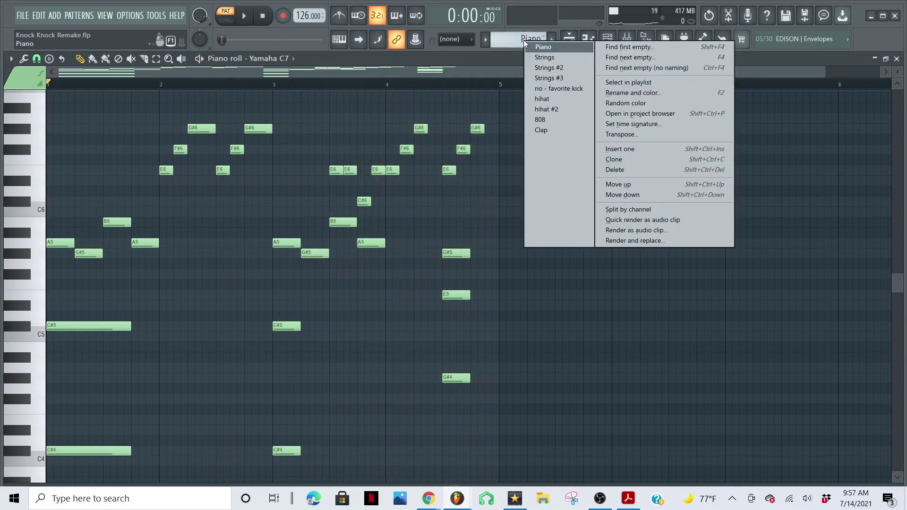
pyautogui.click(538, 57)
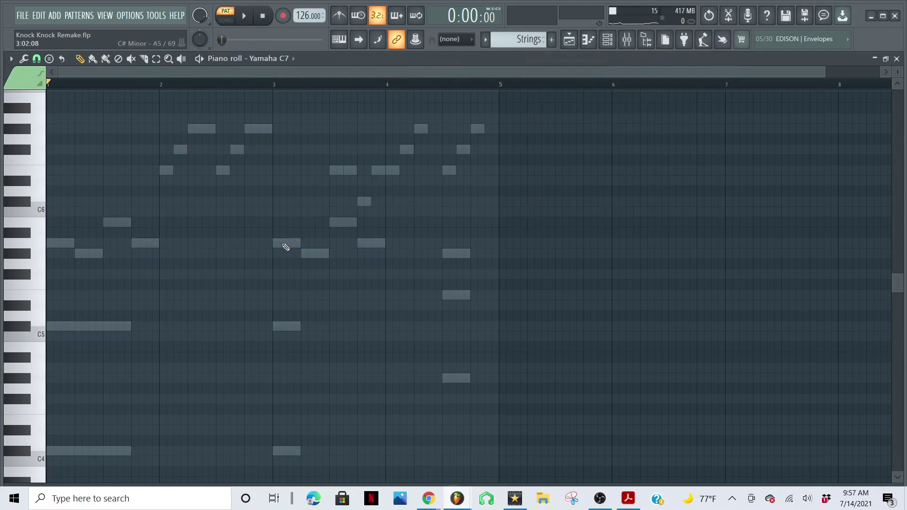
pyautogui.scroll(-5, 285, 246)
pyautogui.scroll(5, 287, 245)
pyautogui.scroll(1, 567, 39)
pyautogui.click(565, 40)
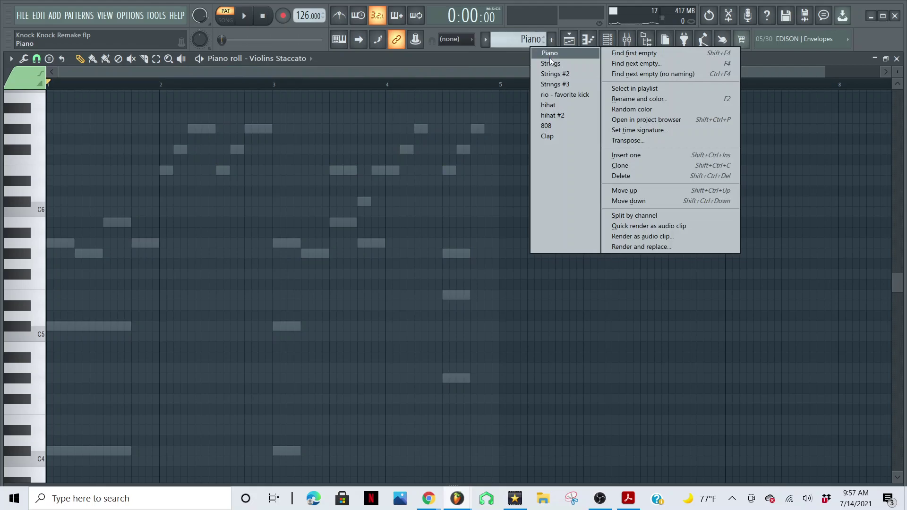
pyautogui.click(565, 52)
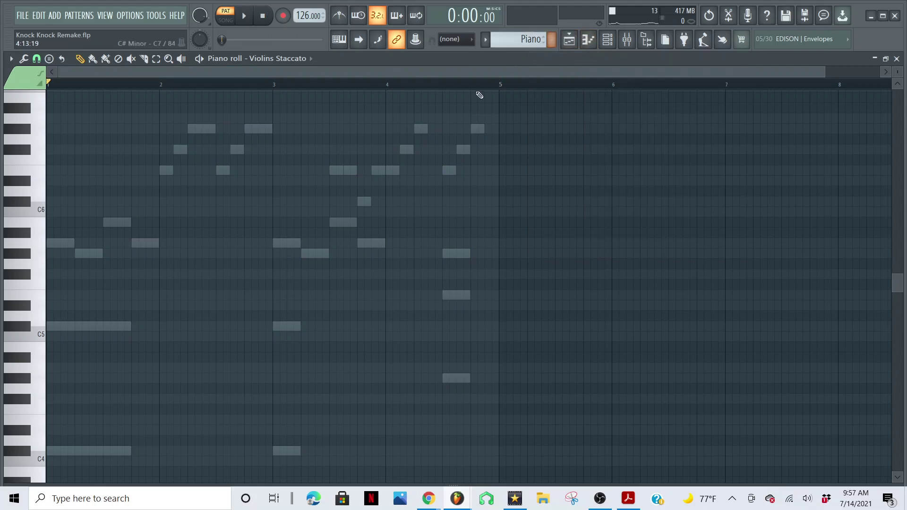
pyautogui.rightClick(480, 131)
# View the FLEX instrument settings and preset of the Yamaha C7 channel, and close its window and the channel rack.
pyautogui.click(613, 44)
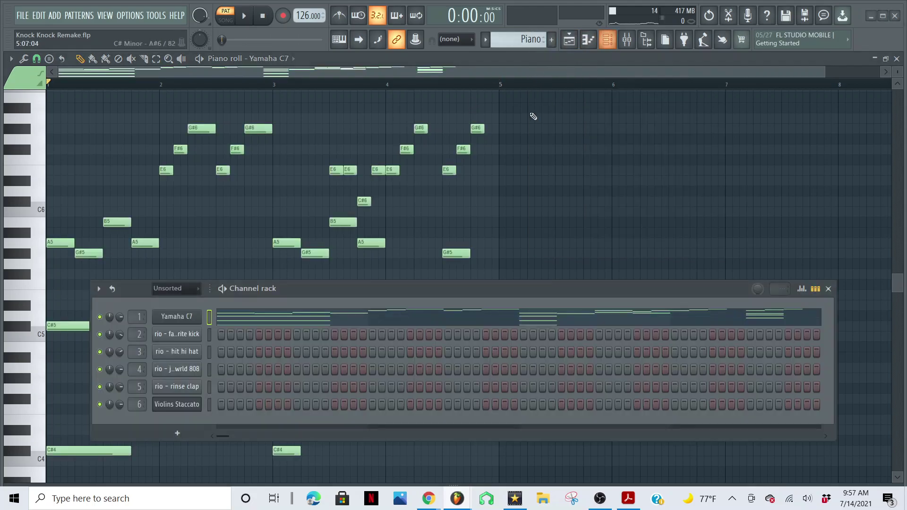
pyautogui.click(194, 320)
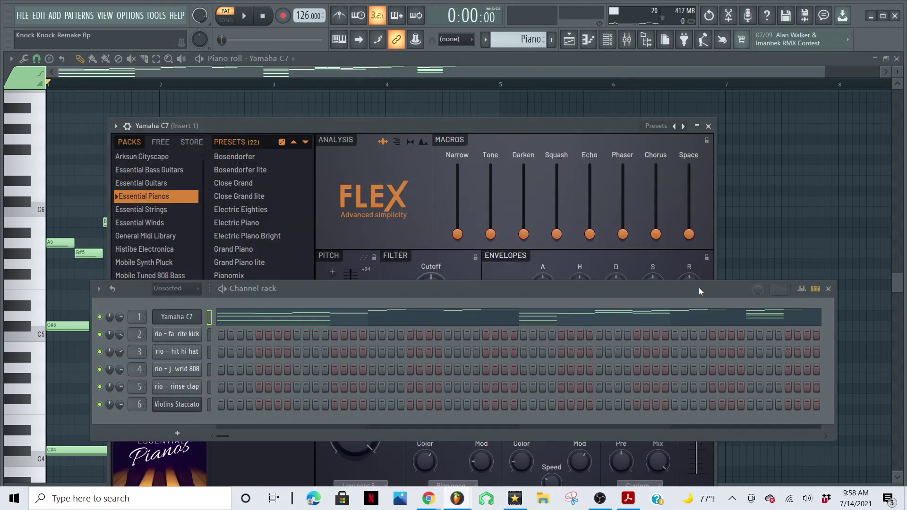
pyautogui.click(829, 290)
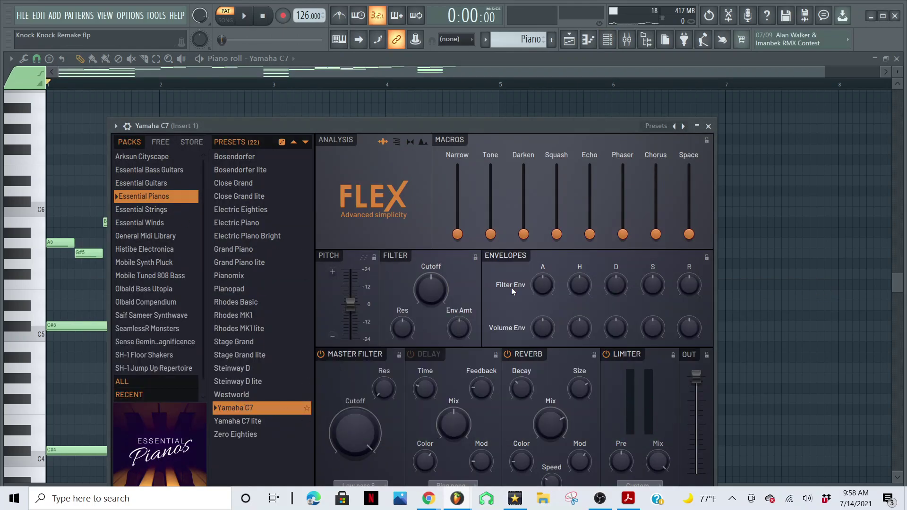
pyautogui.click(710, 126)
# Play the Strings pattern and examine the Violins Staccato notes across all octaves in the piano roll.
pyautogui.click(529, 40)
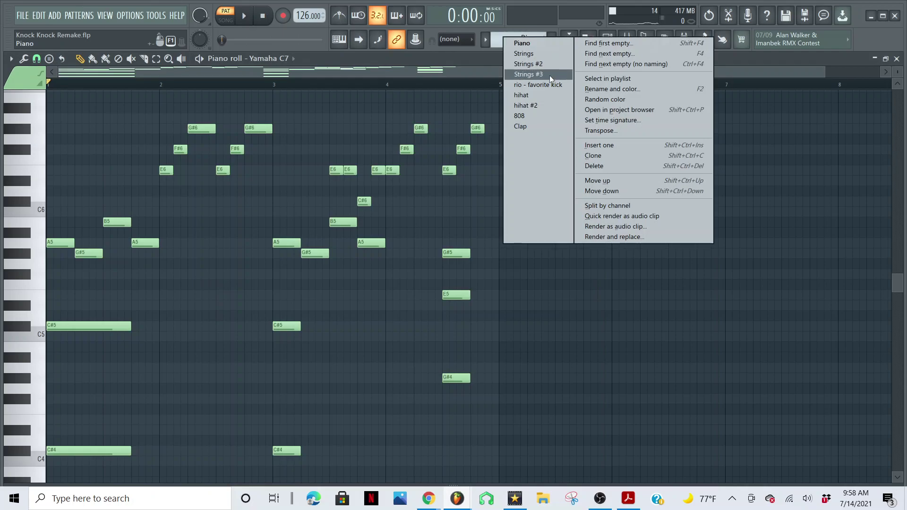
pyautogui.click(528, 52)
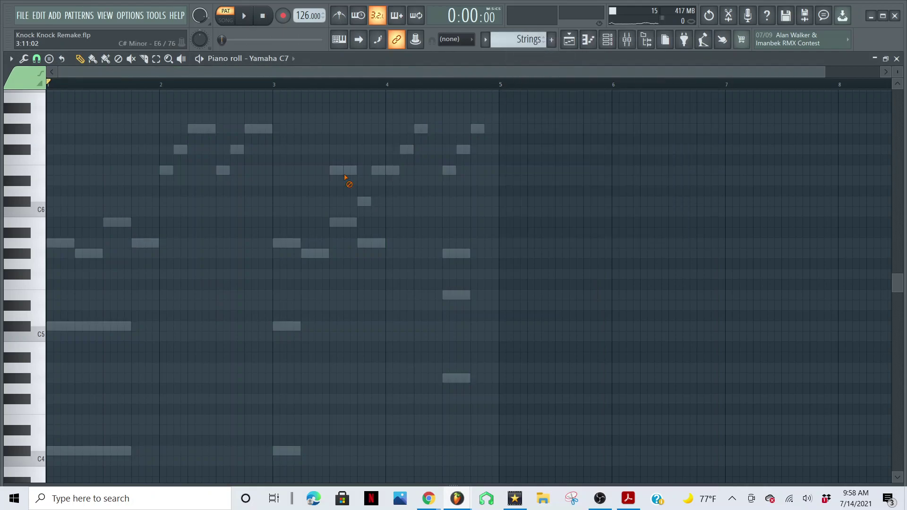
pyautogui.rightClick(344, 174)
pyautogui.scroll(-4, 411, 178)
pyautogui.press('space')
pyautogui.scroll(1, 411, 178)
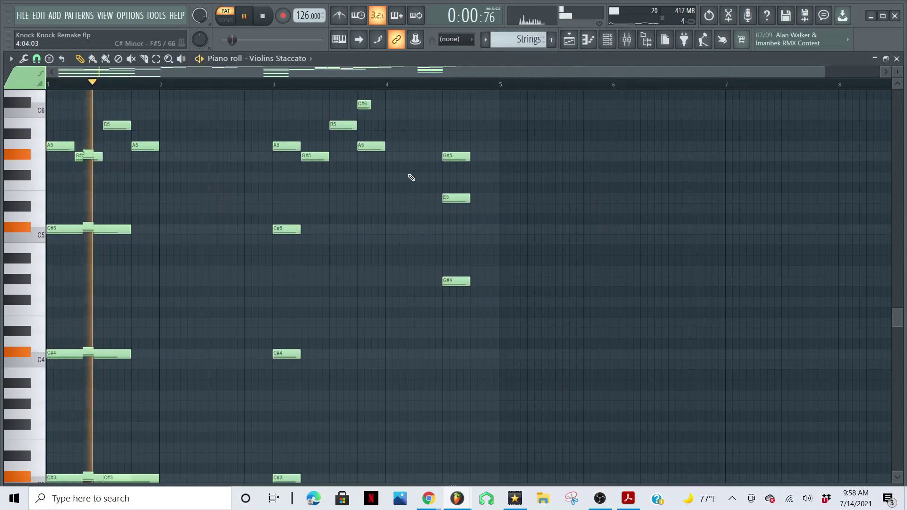
pyautogui.scroll(1, 411, 177)
pyautogui.scroll(-4, 411, 178)
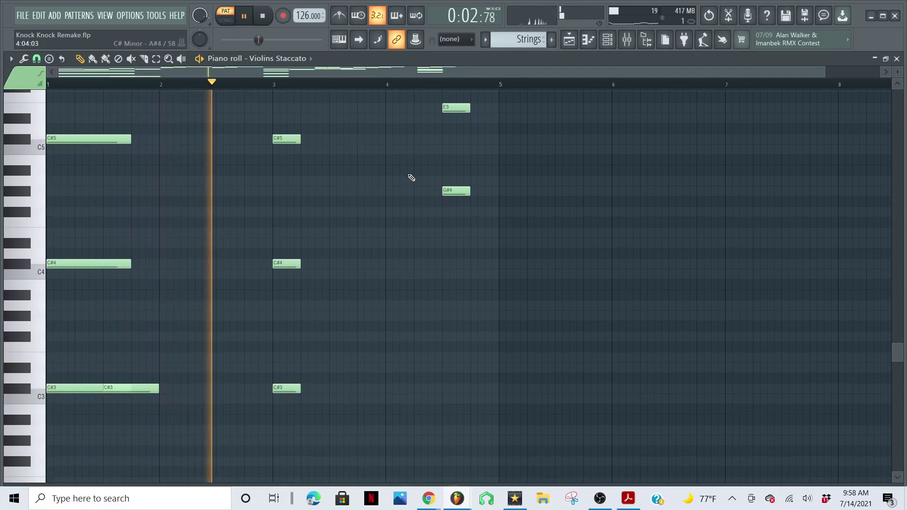
pyautogui.scroll(5, 411, 178)
pyautogui.scroll(6, 411, 178)
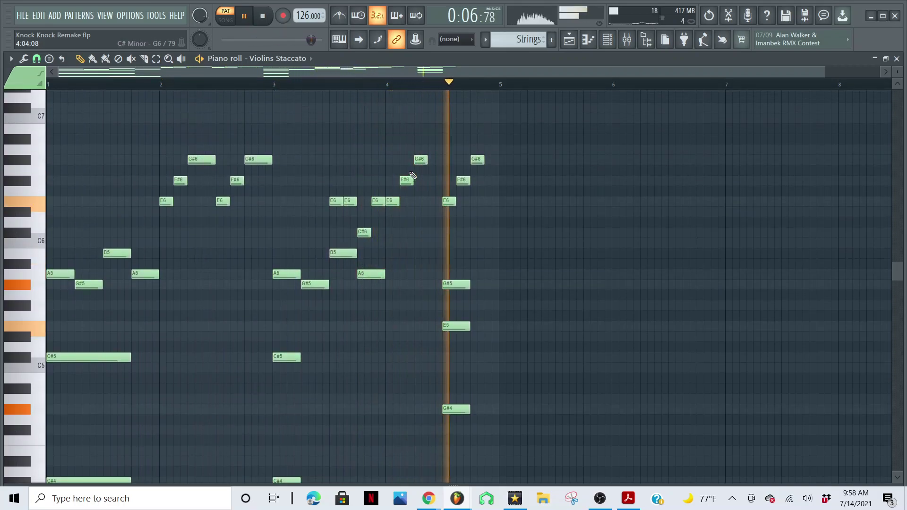
pyautogui.press('space')
# Switch to the Strings #2 pattern, play it and examine its high melody and low C# notes.
pyautogui.click(529, 41)
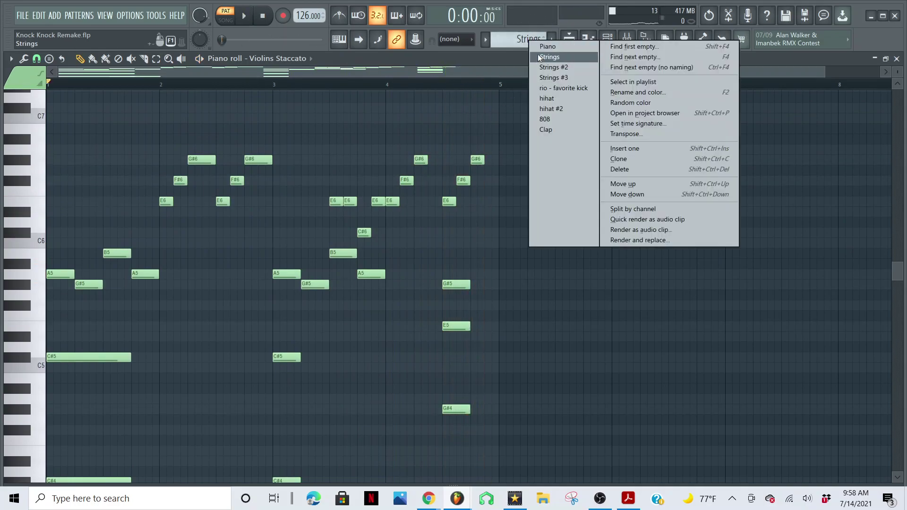
pyautogui.click(547, 68)
pyautogui.scroll(-8, 520, 119)
pyautogui.scroll(1, 520, 119)
pyautogui.press('space')
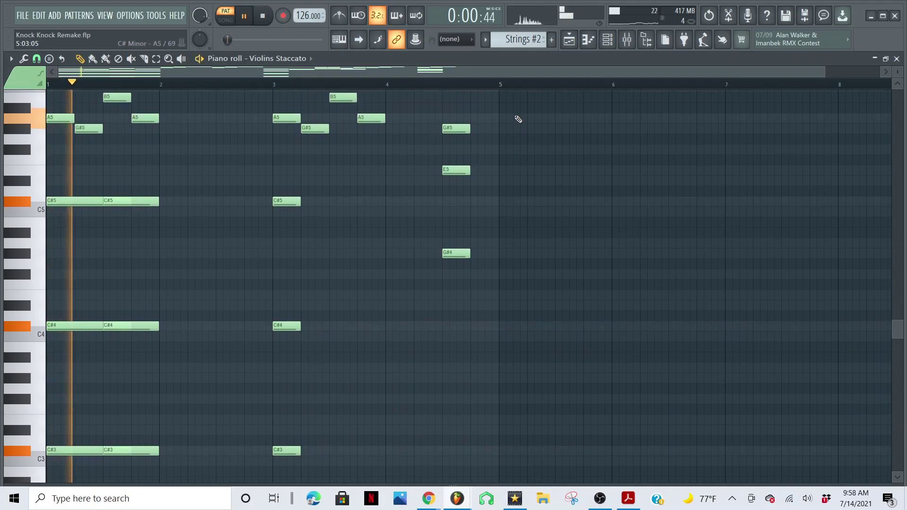
pyautogui.scroll(5, 518, 119)
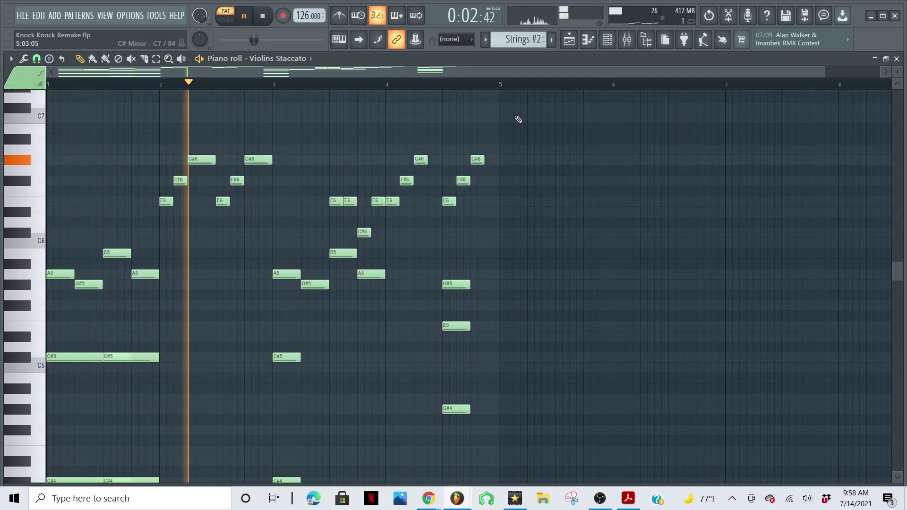
pyautogui.scroll(-1, 518, 119)
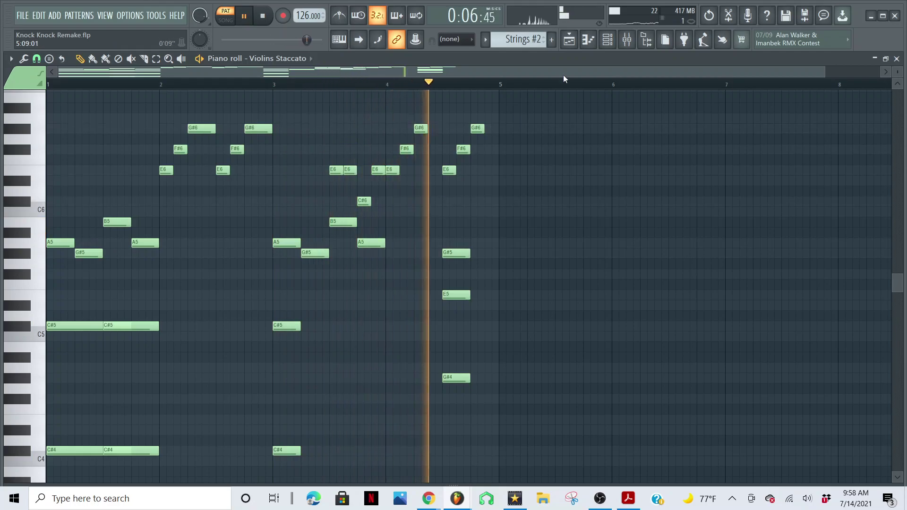
pyautogui.press('space')
# Switch to the Strings #3 pattern, play it and examine its repeated C#3, C#4 and C#5 notes and melody.
pyautogui.click(531, 40)
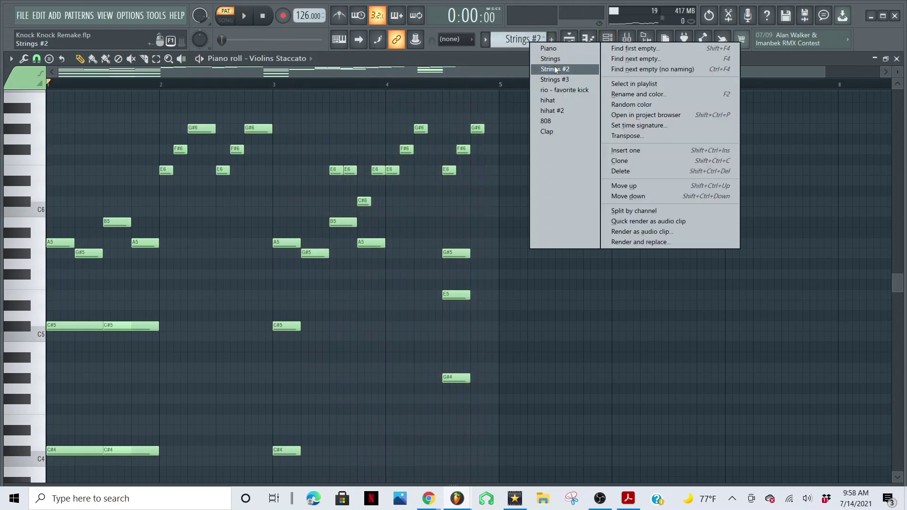
pyautogui.click(557, 79)
pyautogui.scroll(-3, 490, 125)
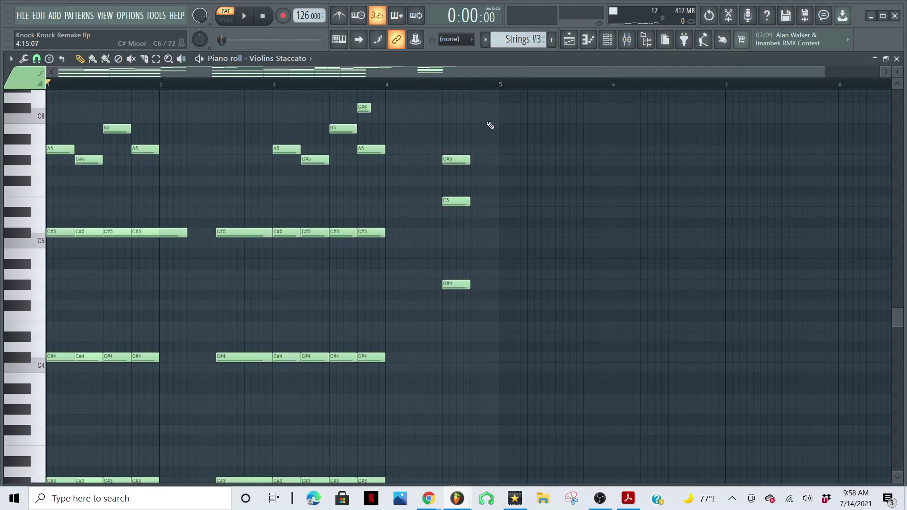
pyautogui.press('space')
pyautogui.scroll(-1, 490, 126)
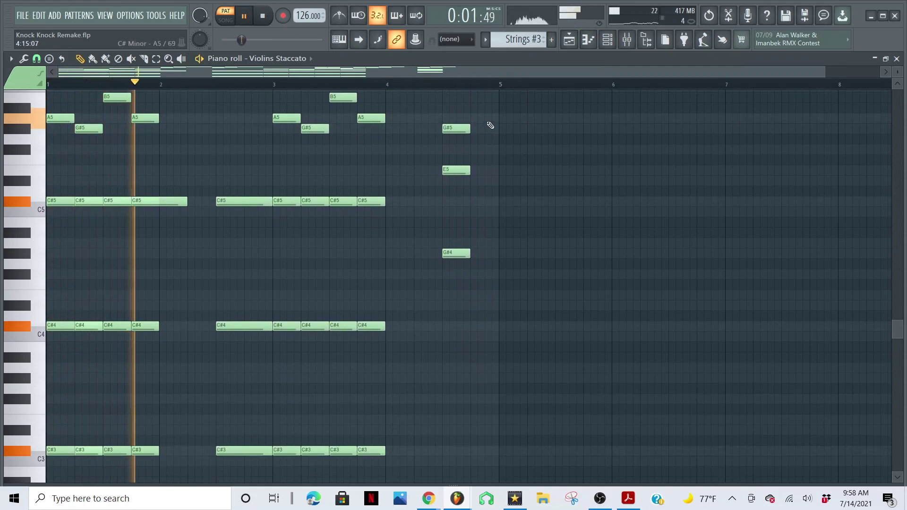
pyautogui.scroll(2, 490, 125)
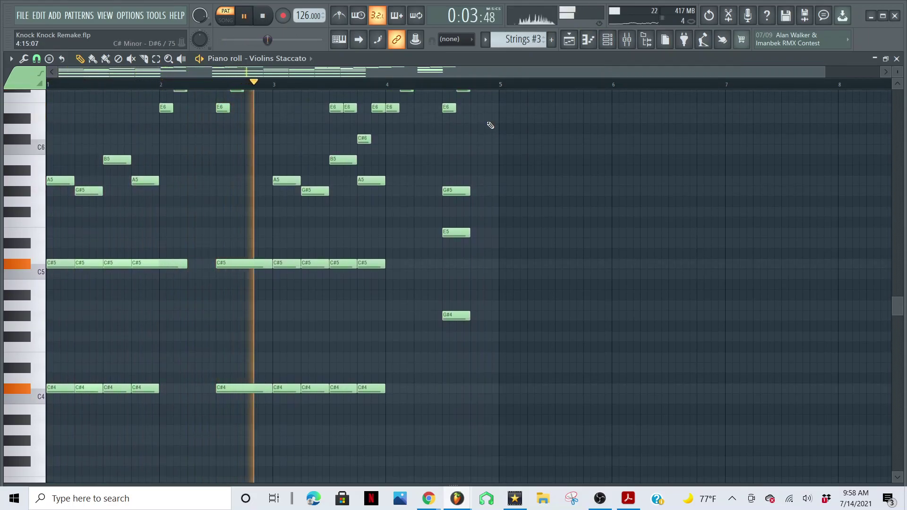
pyautogui.scroll(-1, 490, 126)
pyautogui.scroll(-1, 490, 125)
pyautogui.scroll(4, 490, 126)
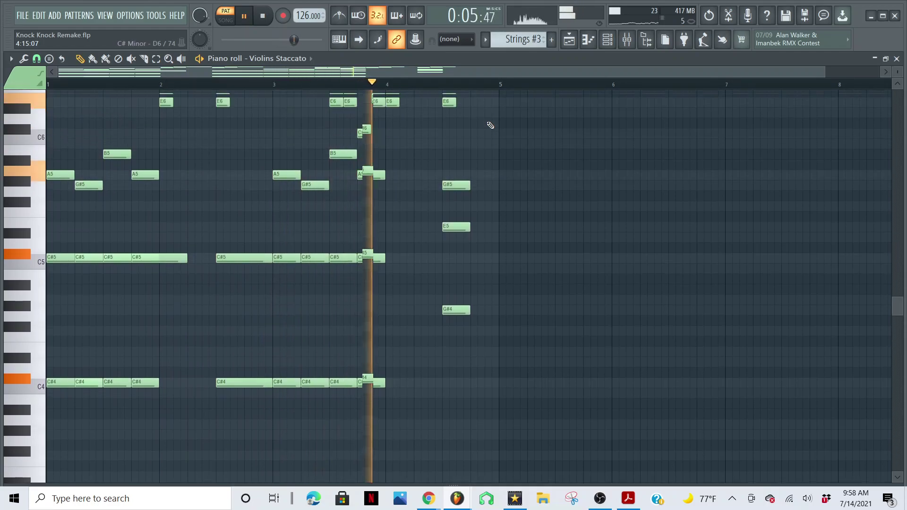
pyautogui.scroll(1, 491, 126)
pyautogui.press('space')
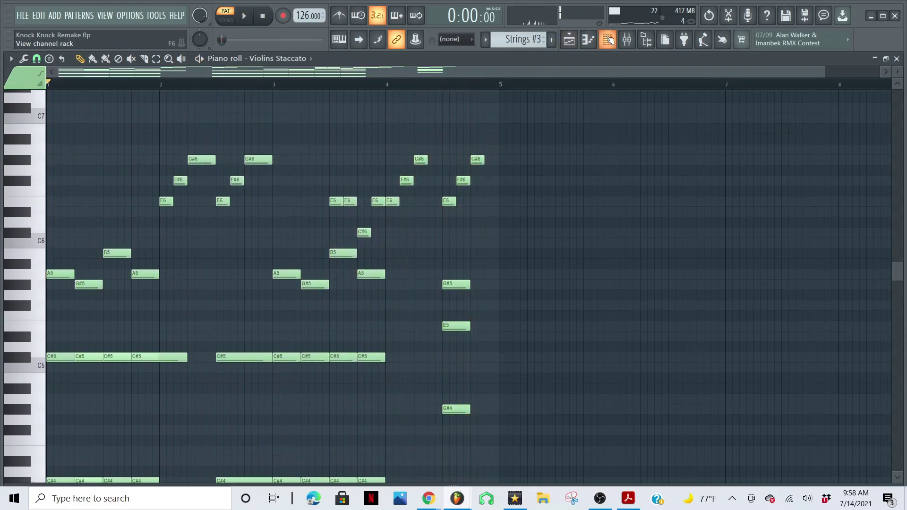
# View the FLEX preset used by the Violins Staccato channel and close the instrument window.
pyautogui.press('F6')
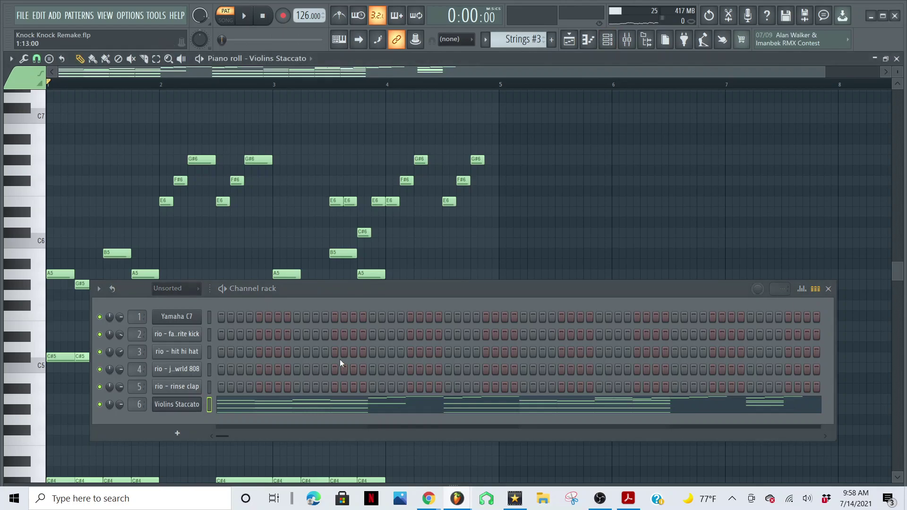
pyautogui.click(829, 290)
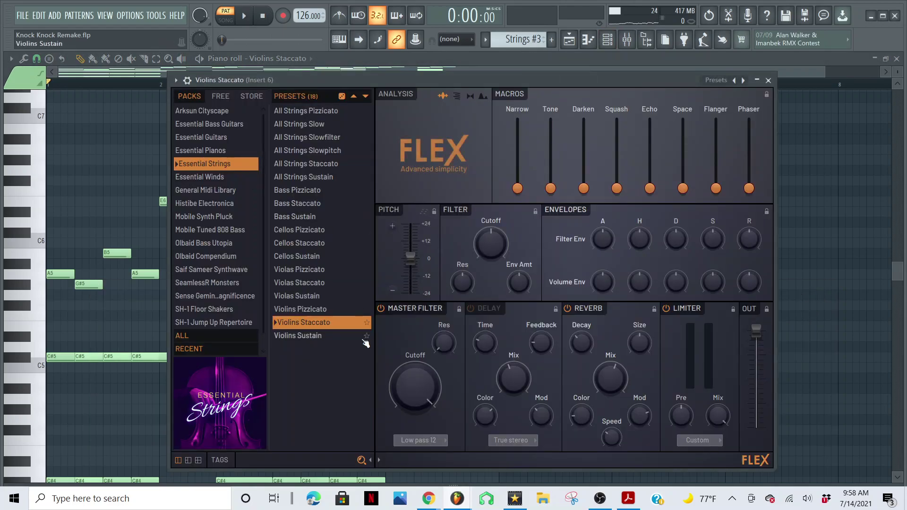
pyautogui.click(769, 81)
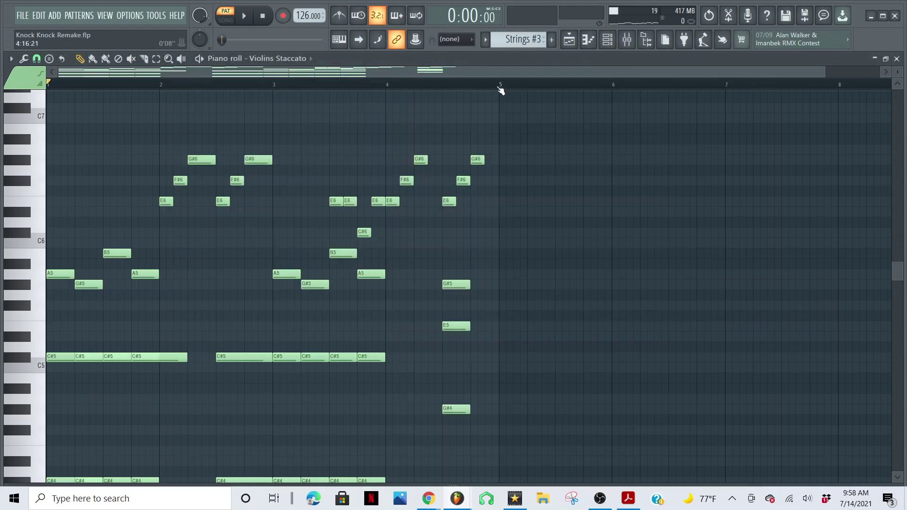
# Play the rio - favorite kick pattern in the piano roll and expand the velocity lane below its notes.
pyautogui.click(536, 41)
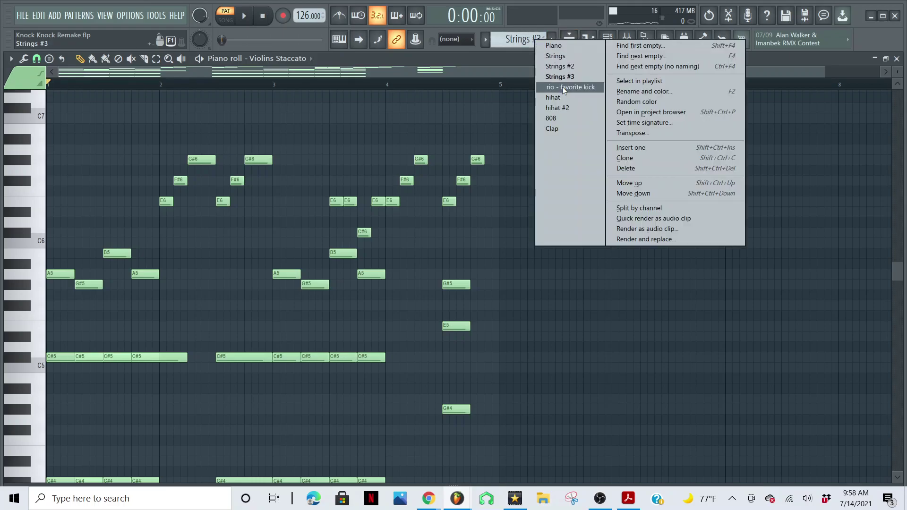
pyautogui.click(562, 86)
pyautogui.doubleClick(358, 254)
pyautogui.press('space')
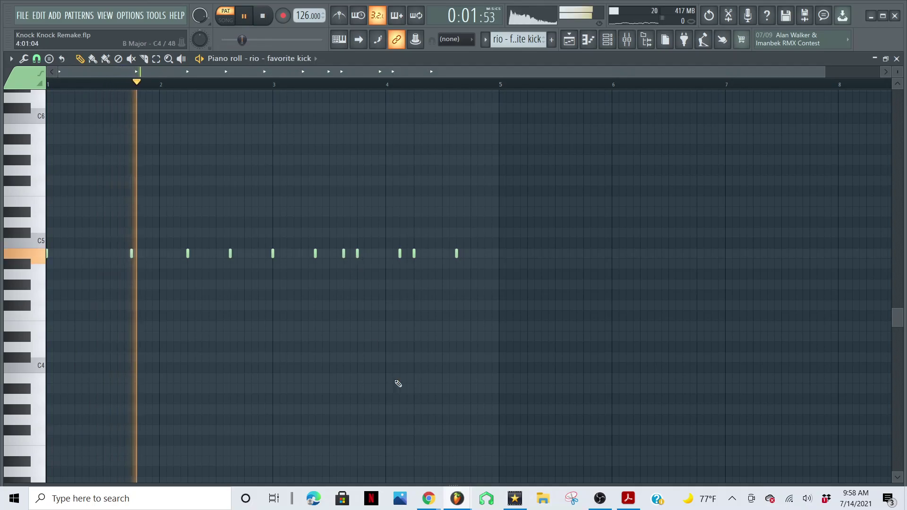
pyautogui.moveTo(454, 485); pyautogui.dragTo(449, 417)
pyautogui.press('space')
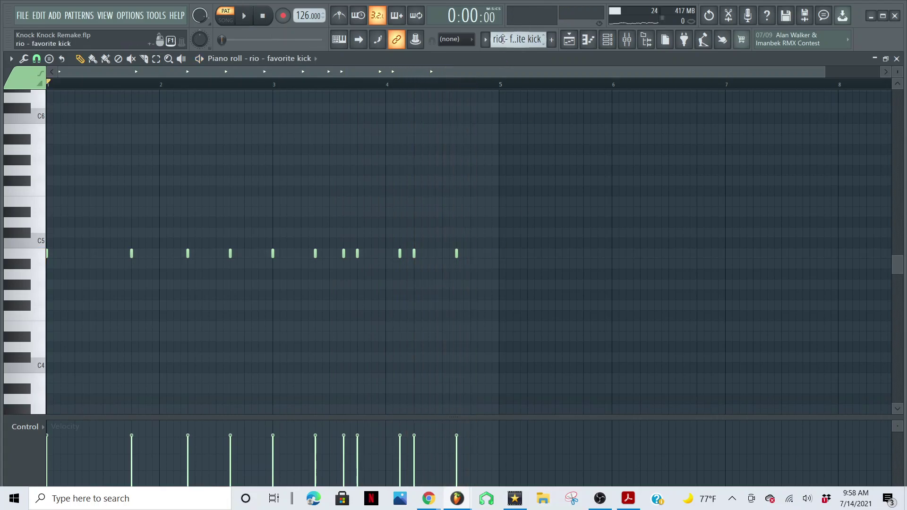
# Play the hihat pattern and examine the rio - hit hi hat notes across its full length.
pyautogui.click(502, 39)
pyautogui.click(540, 97)
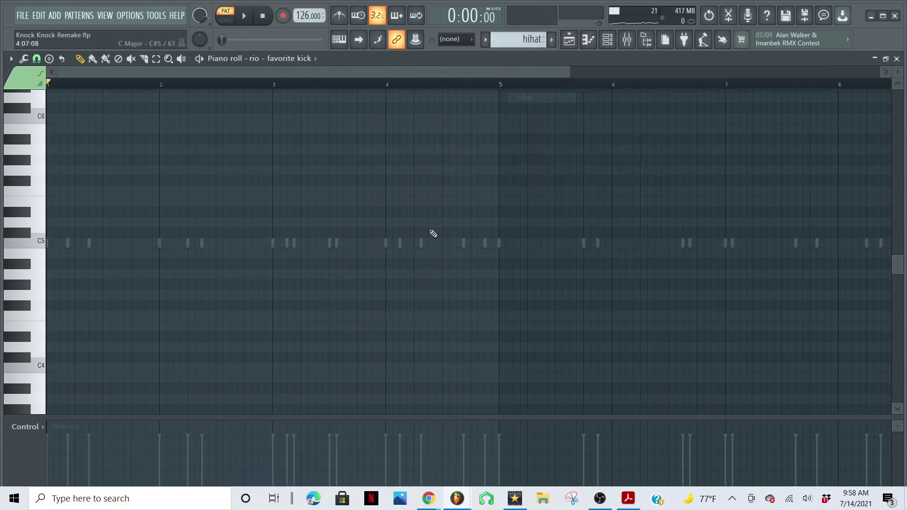
pyautogui.doubleClick(400, 245)
pyautogui.press('space')
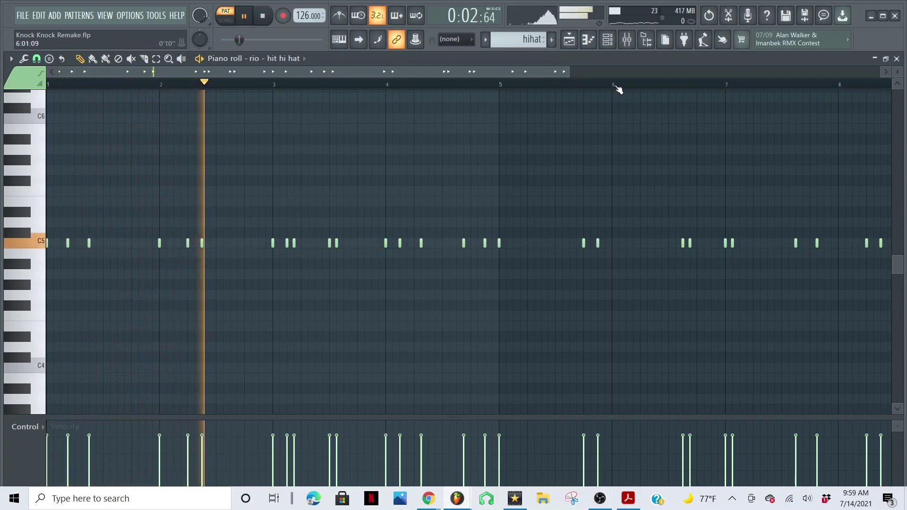
pyautogui.moveTo(565, 73); pyautogui.dragTo(606, 91)
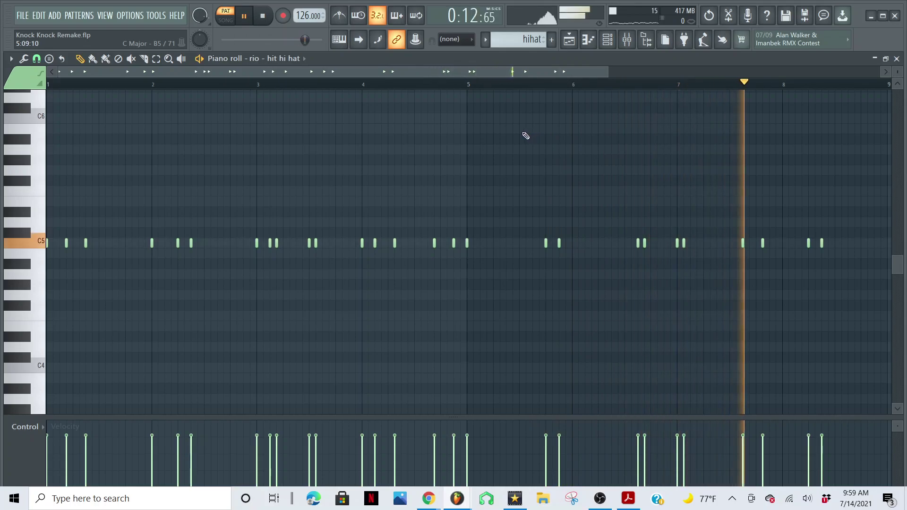
pyautogui.press('space')
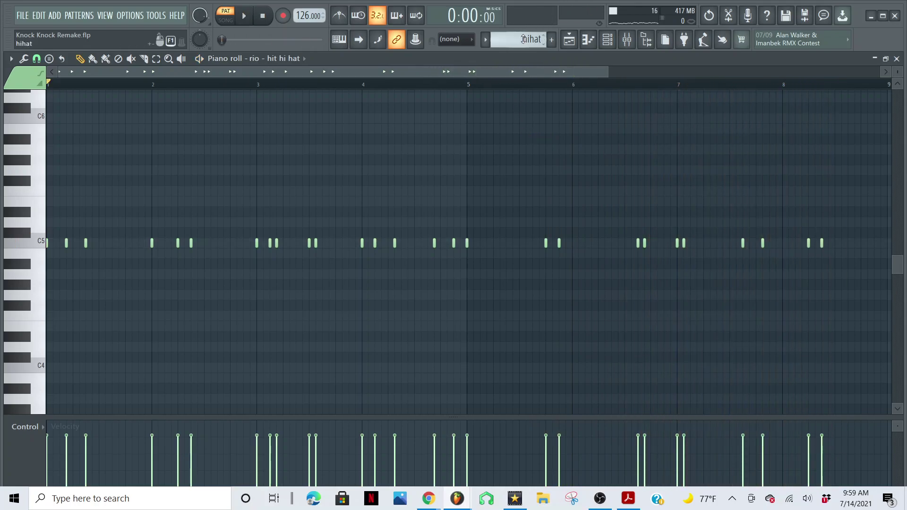
# Switch to the hihat #2 pattern, play it through and stop playback.
pyautogui.click(527, 39)
pyautogui.click(563, 108)
pyautogui.press('space')
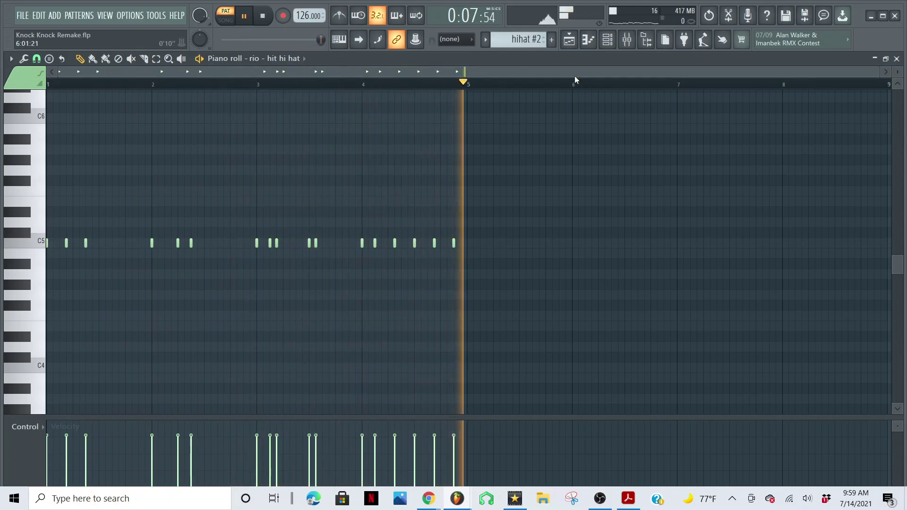
pyautogui.press('space')
# Switch to the 808 pattern, show the rio - juicewrld 808 notes in the piano roll and play them through.
pyautogui.click(523, 39)
pyautogui.click(537, 117)
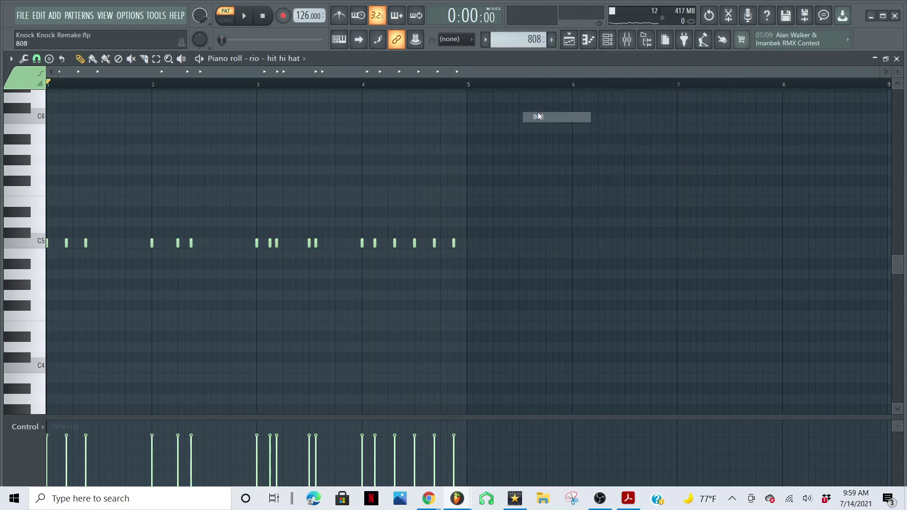
pyautogui.doubleClick(400, 132)
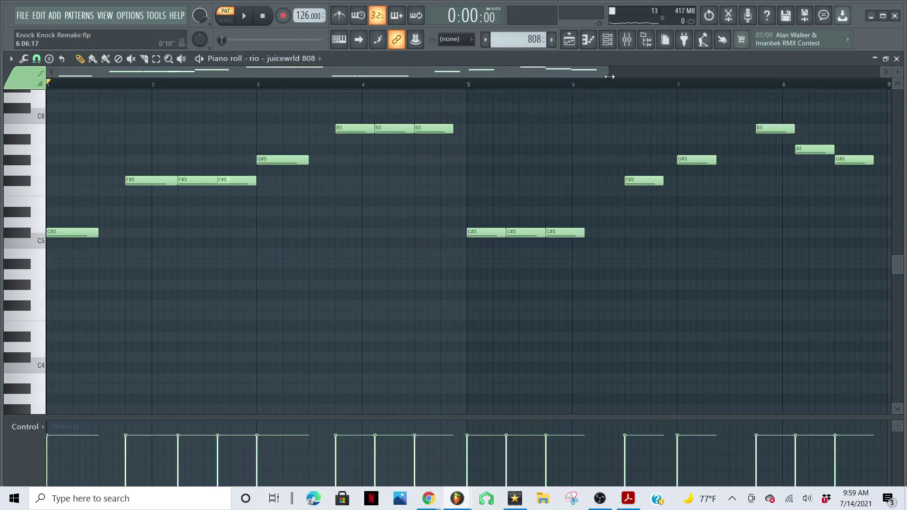
pyautogui.press('space')
pyautogui.moveTo(610, 77); pyautogui.dragTo(613, 85)
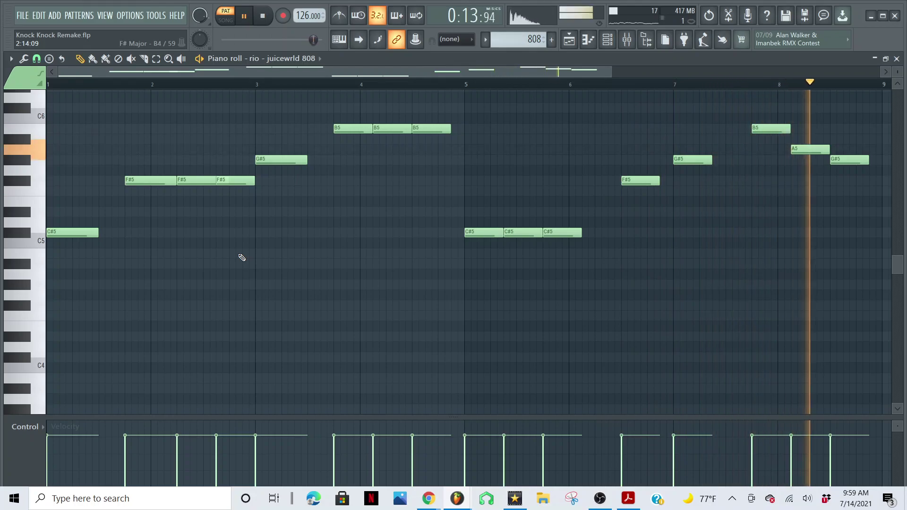
pyautogui.press('space')
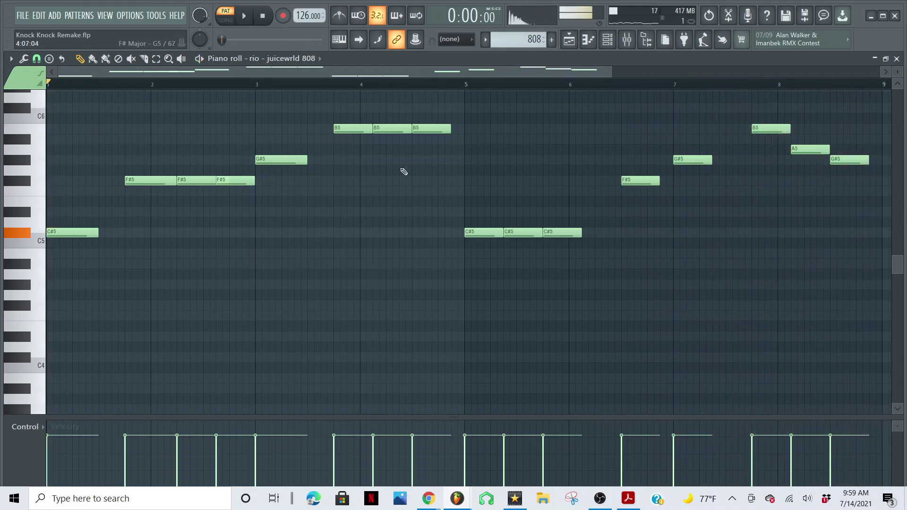
# Switch to the Clap pattern, play its single C5 rinse clap note and stop playback.
pyautogui.click(519, 41)
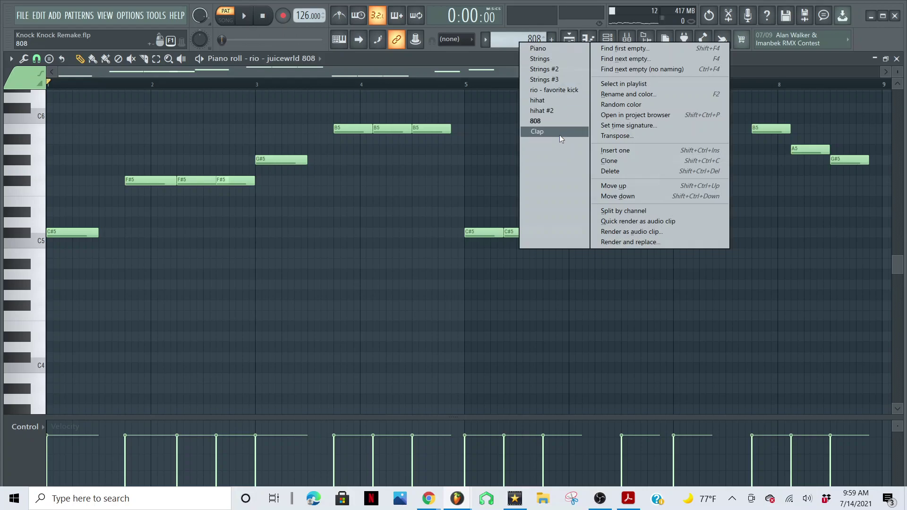
pyautogui.click(537, 131)
pyautogui.press('space')
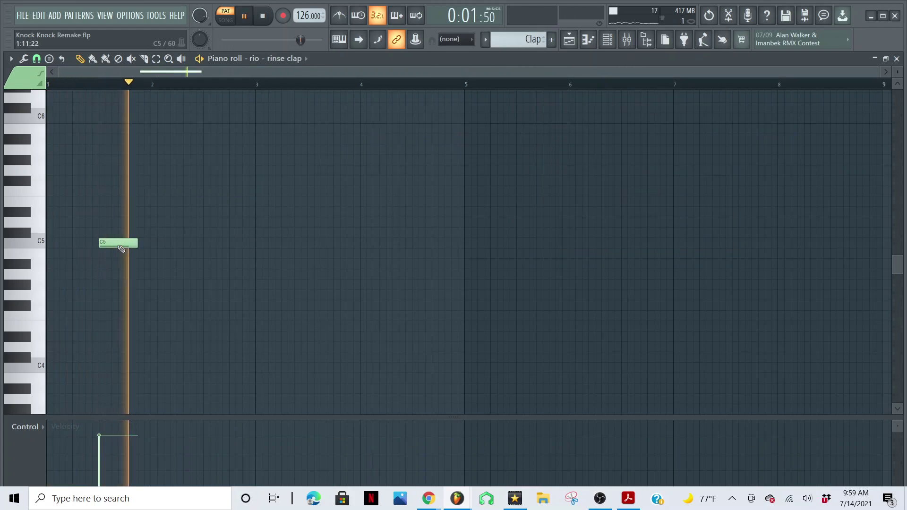
pyautogui.press('space')
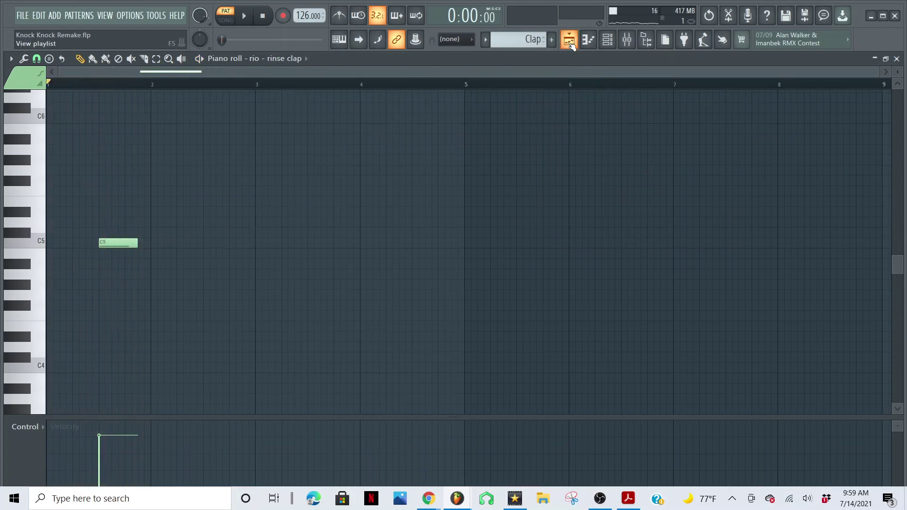
# Open the playlist and play the full song arrangement on tracks 2 to 7 from bar 1 to the last Strings clip.
pyautogui.press('F5')
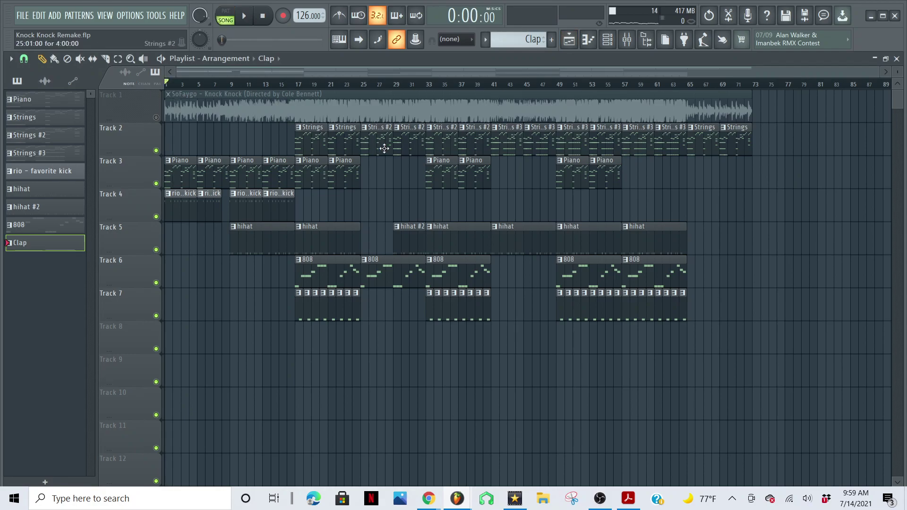
pyautogui.scroll(-1, 379, 147)
pyautogui.moveTo(880, 74); pyautogui.dragTo(351, 49)
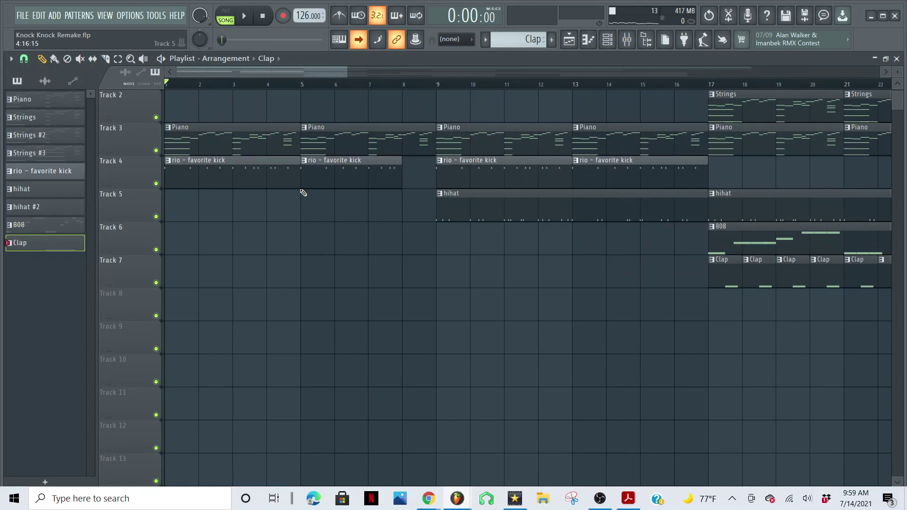
pyautogui.press('space')
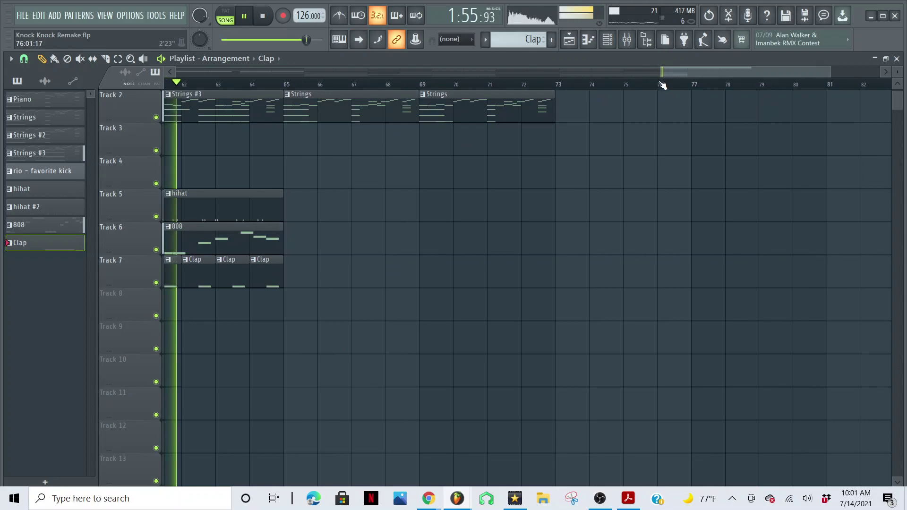
pyautogui.moveTo(659, 72); pyautogui.dragTo(105, 96)
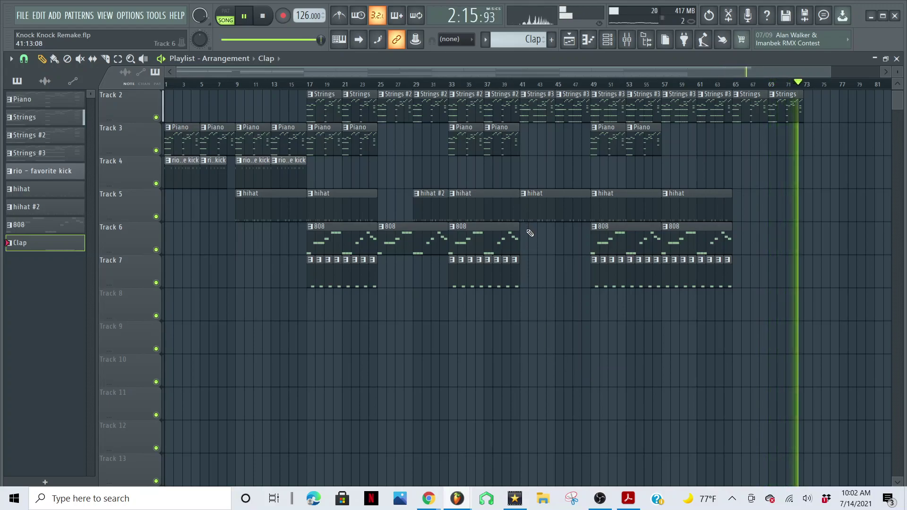
pyautogui.press('space')
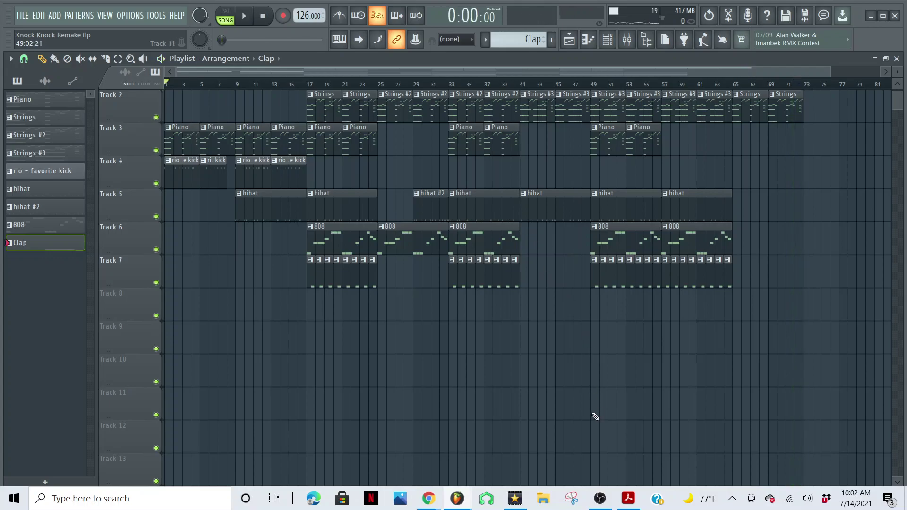